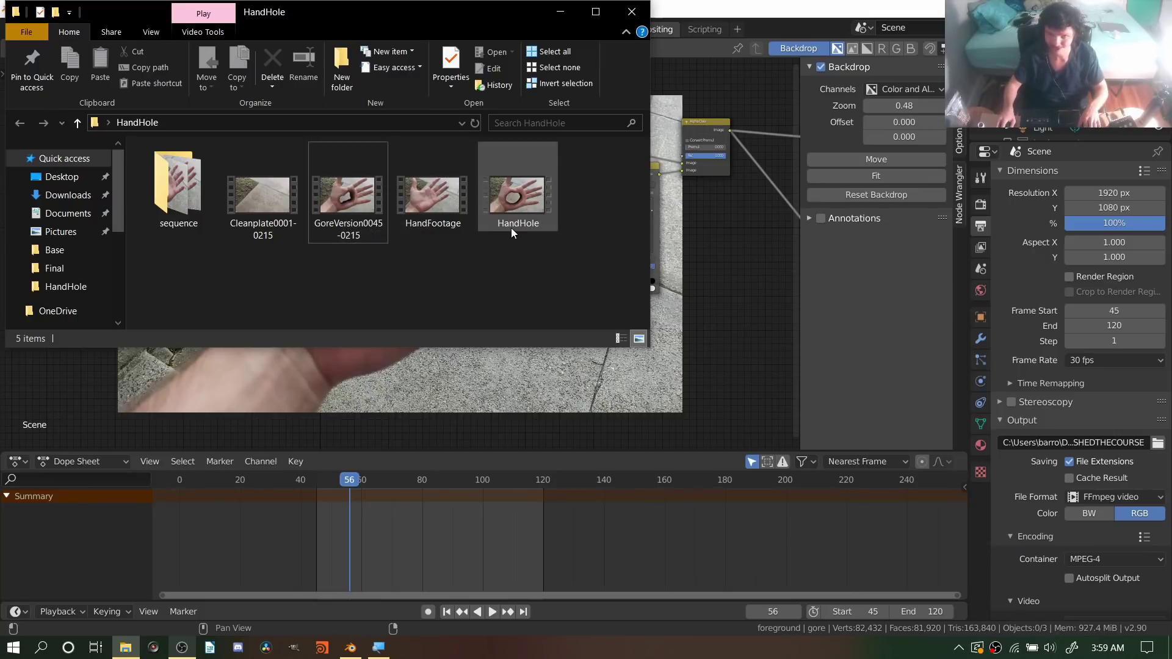
left_click(500, 203)
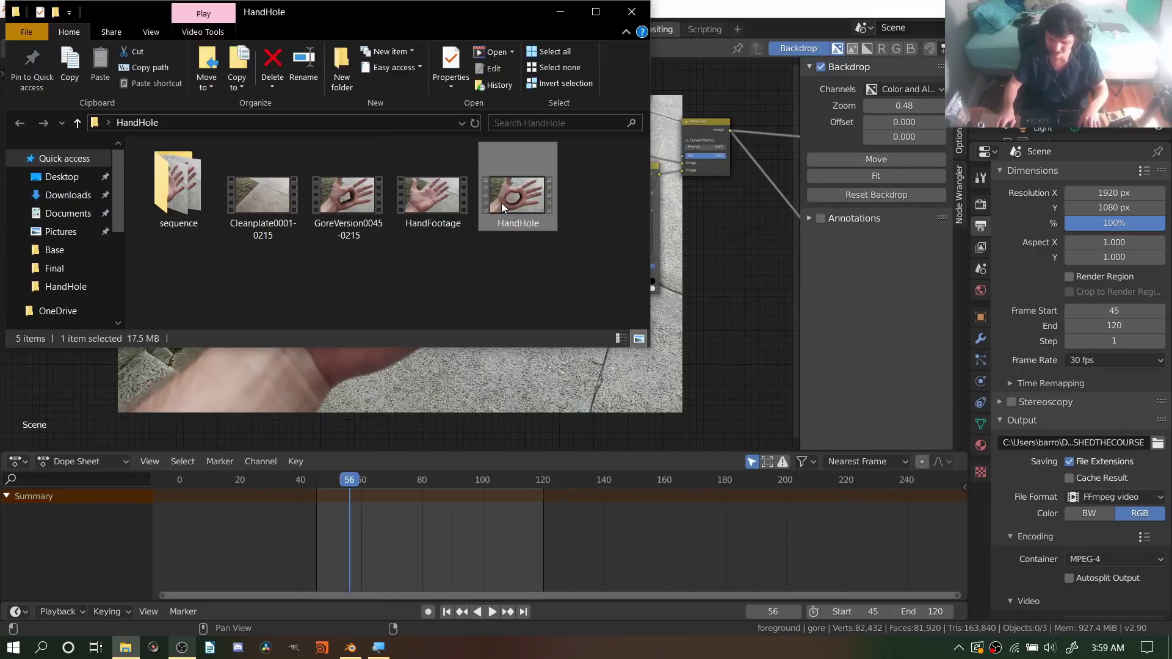
right_click(500, 203)
mouse_move(650, 335)
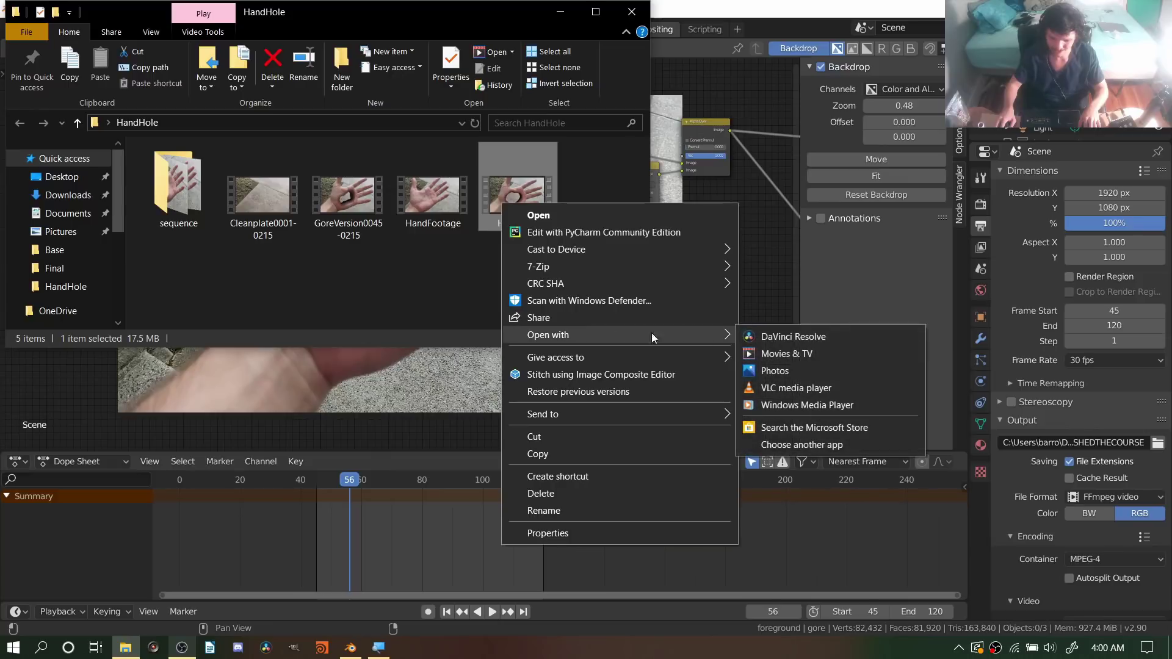
left_click(783, 388)
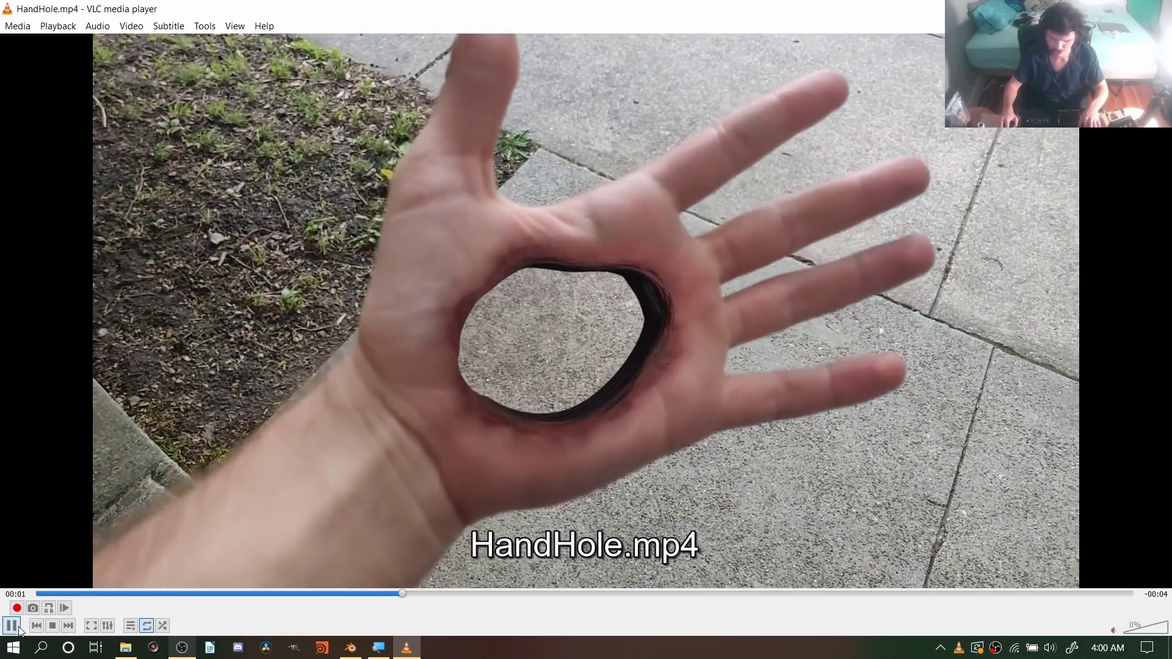
left_click(11, 626)
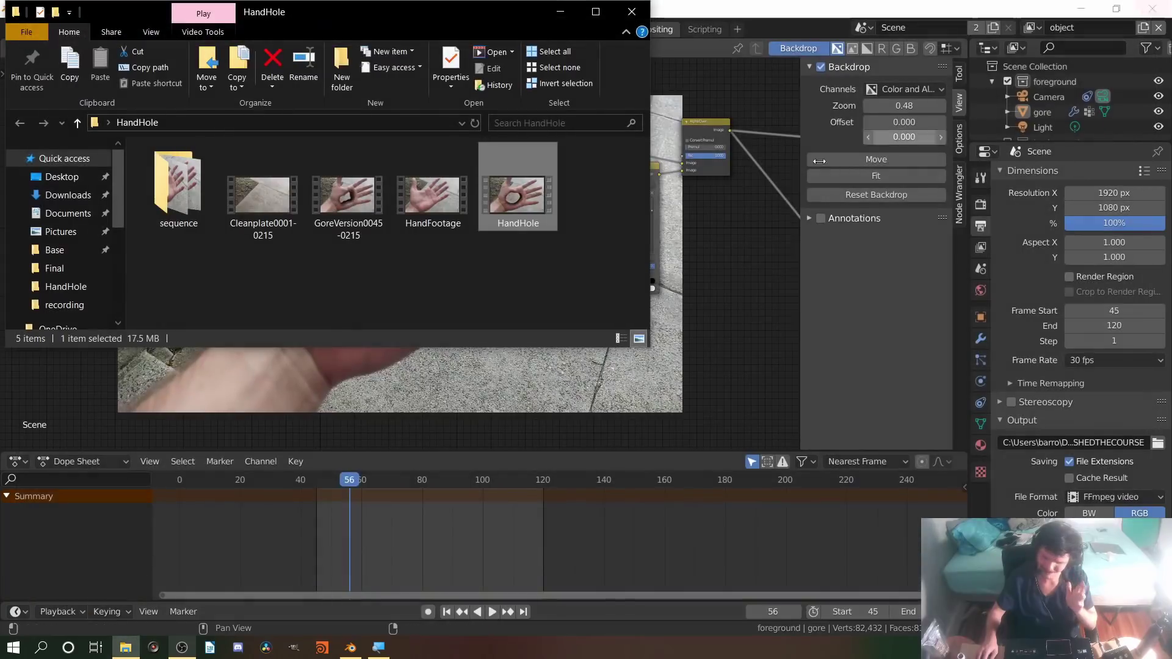
right_click(374, 213)
mouse_move(463, 345)
left_click(658, 398)
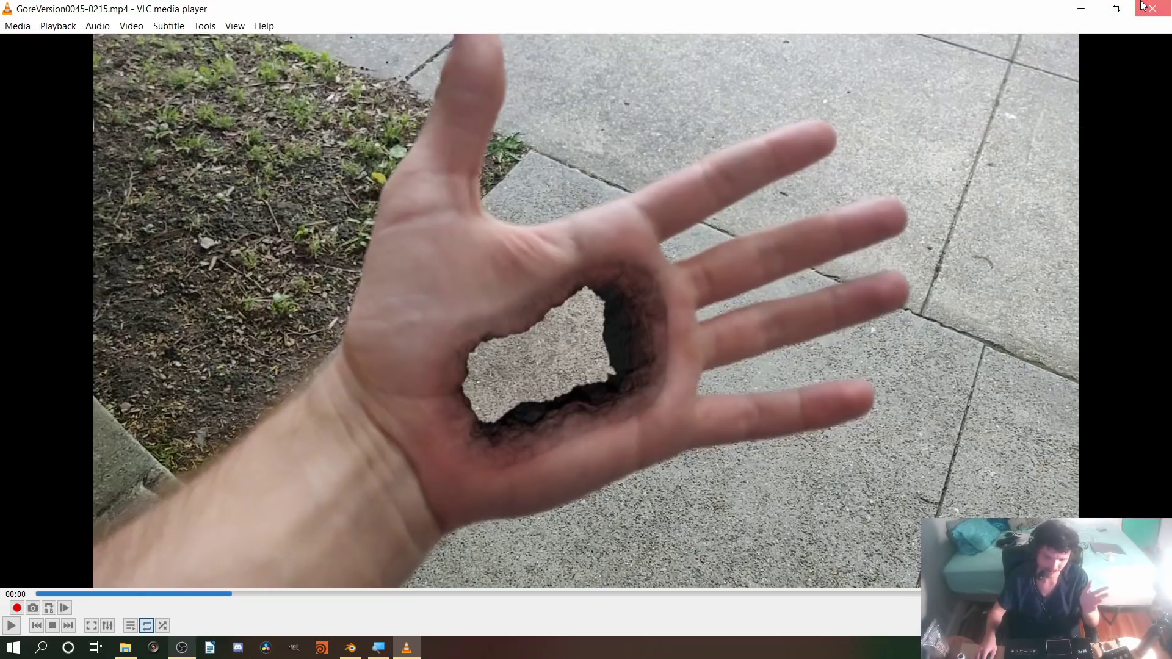
left_click(1150, 8)
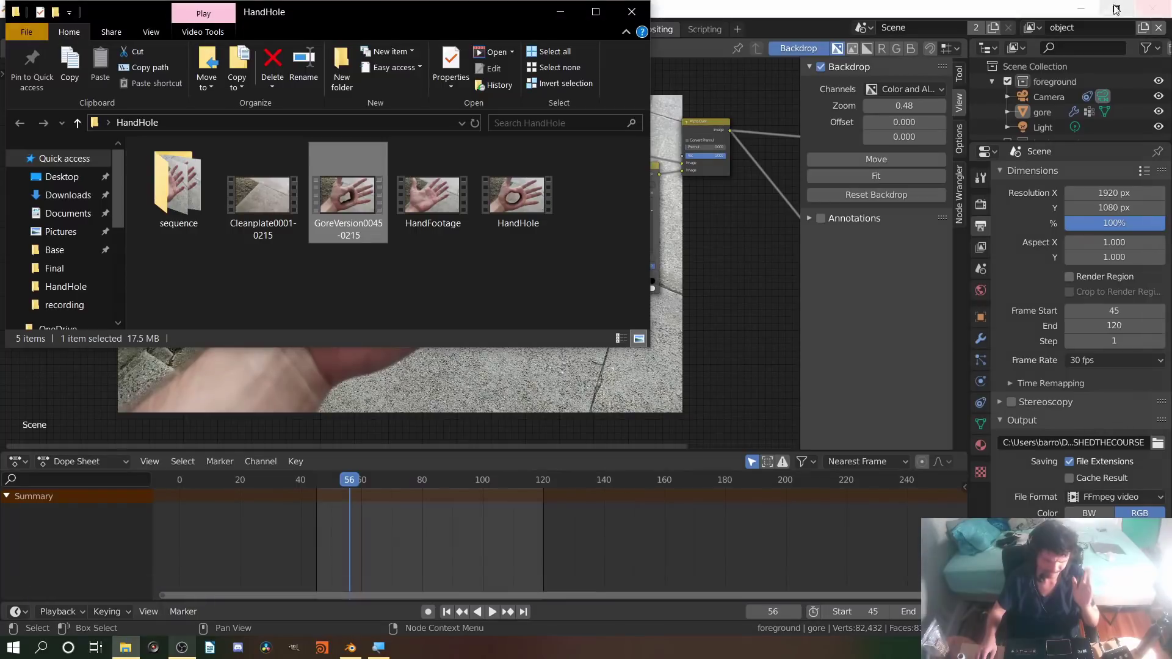
Bring Blender forward on the Layout workspace and play the tracked hand footage to frame 95
left_click(687, 163)
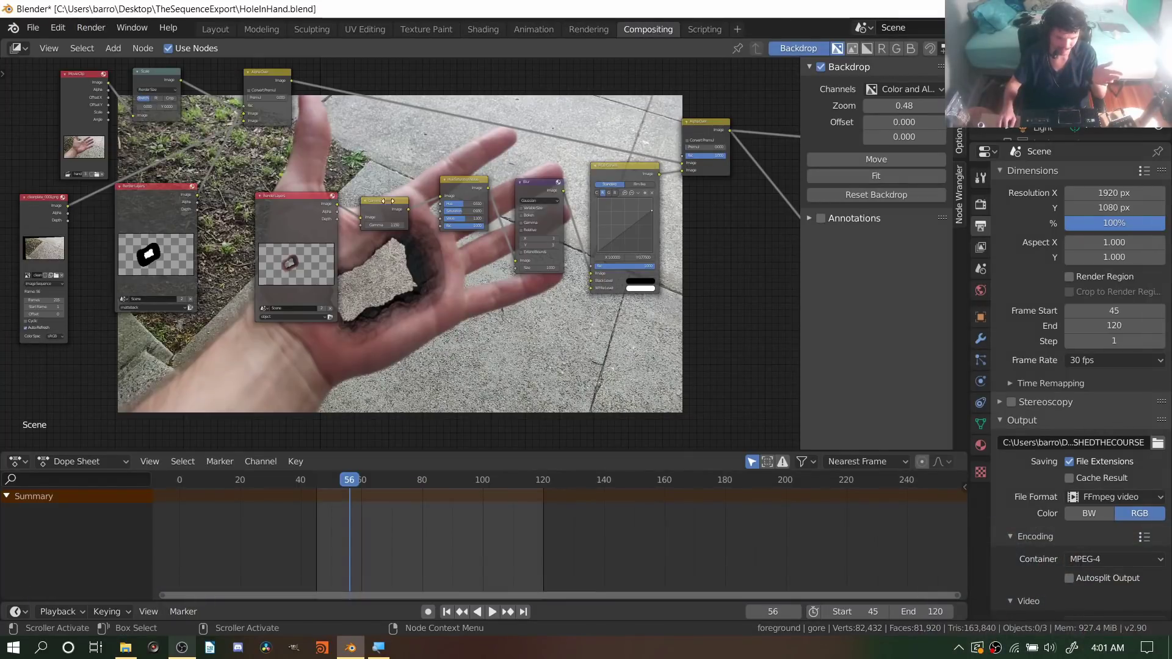
left_click(215, 30)
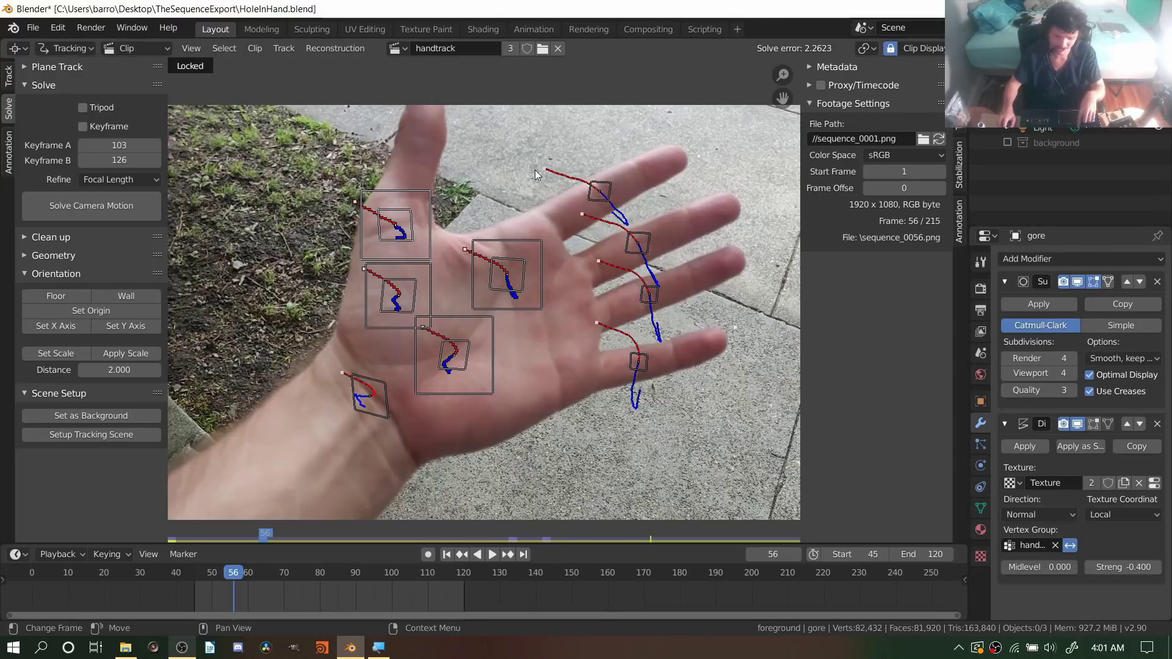
key("space")
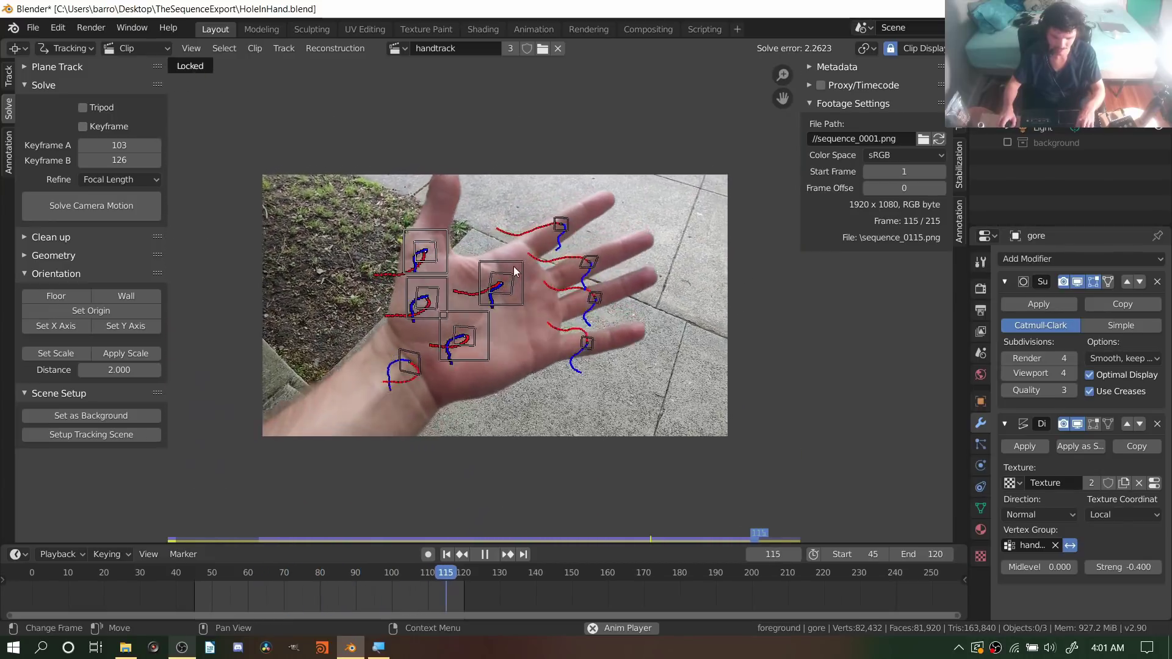
key("space")
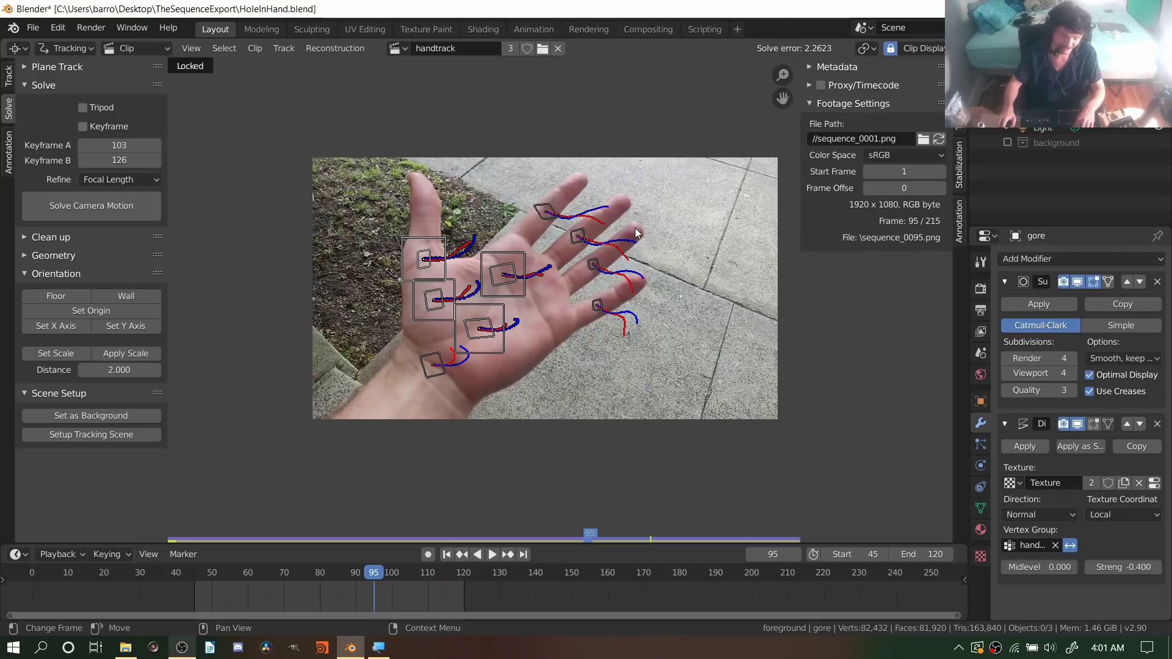
scroll(605, 247, "up", 2)
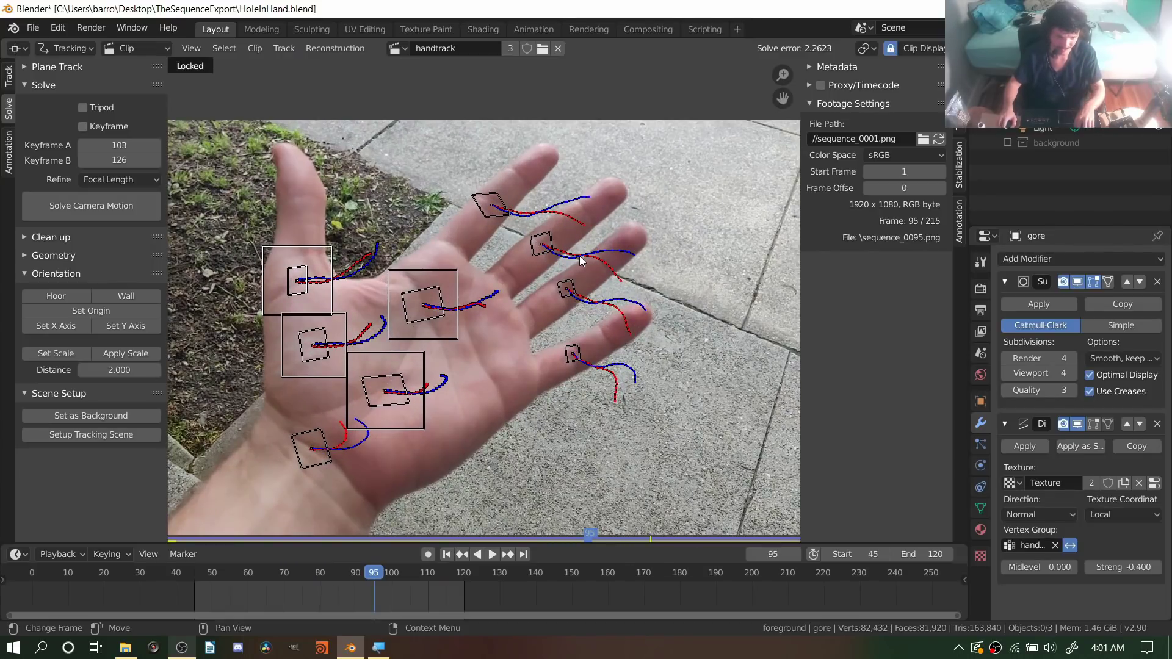
Turn the tracking area into a 3D Viewport, play the animation, and orbit around the gore mesh
left_click(16, 49)
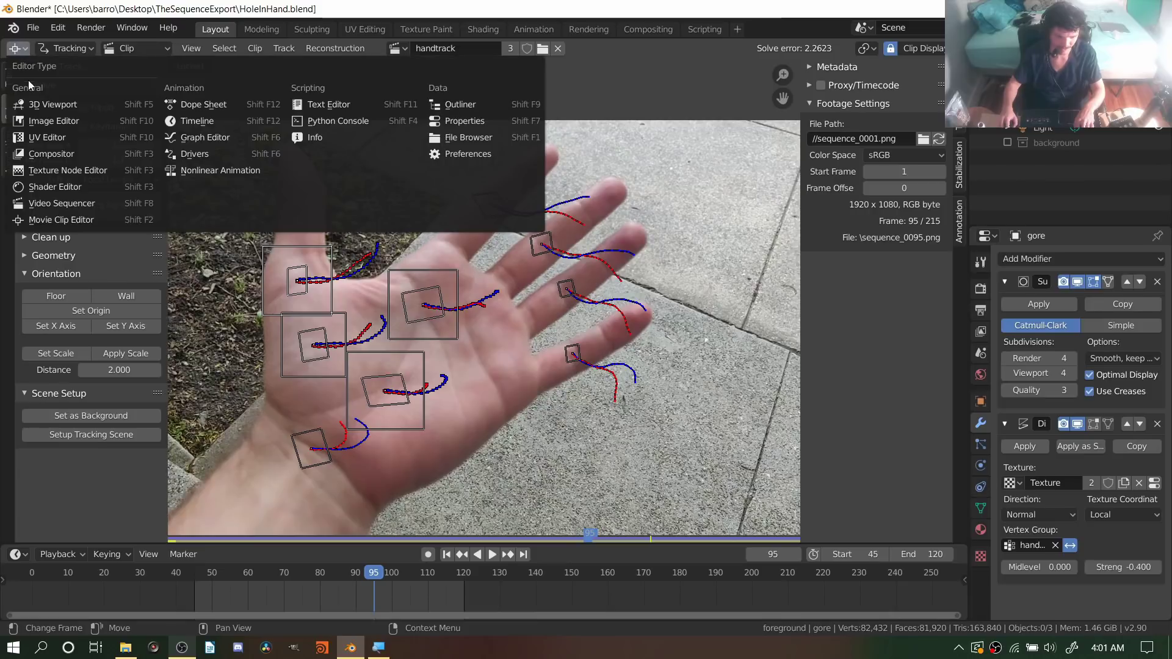
left_click(51, 105)
key("space")
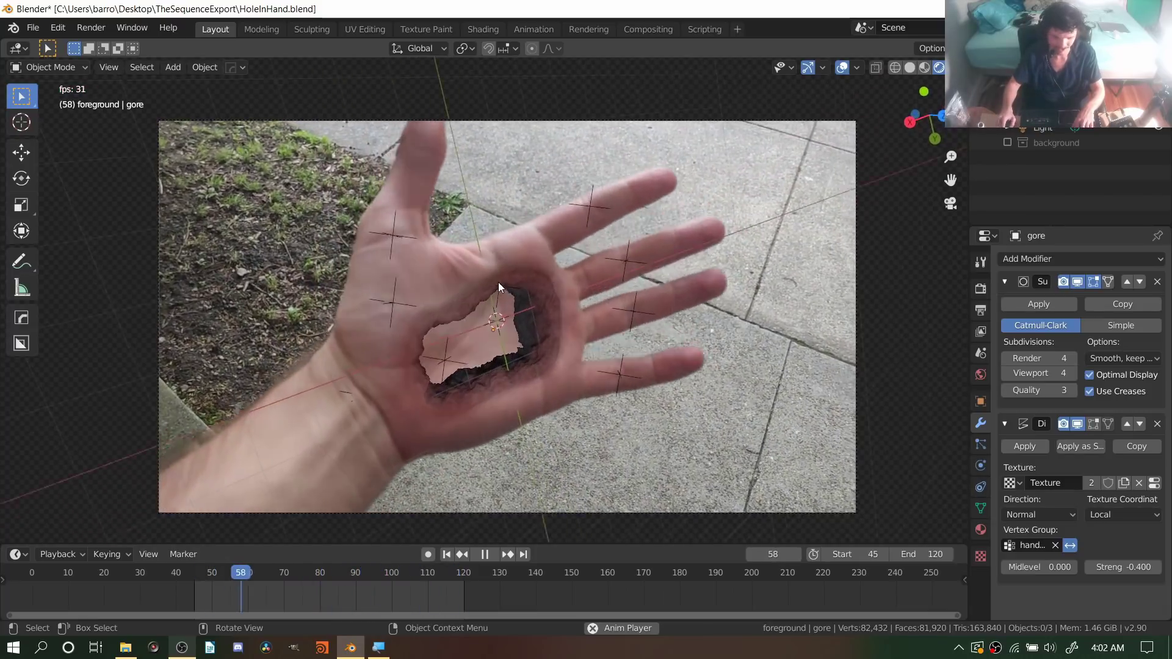
key("space")
middle_click_drag(618, 376, 445, 322)
scroll(443, 320, "down", 3)
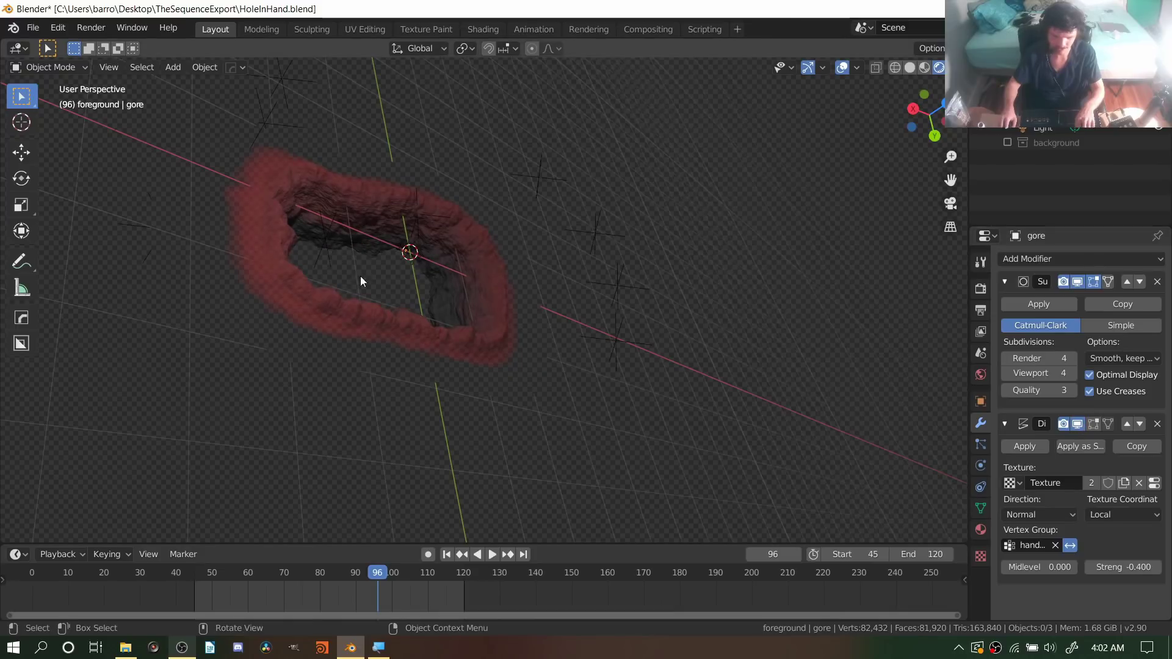
middle_click_drag(386, 266, 471, 331)
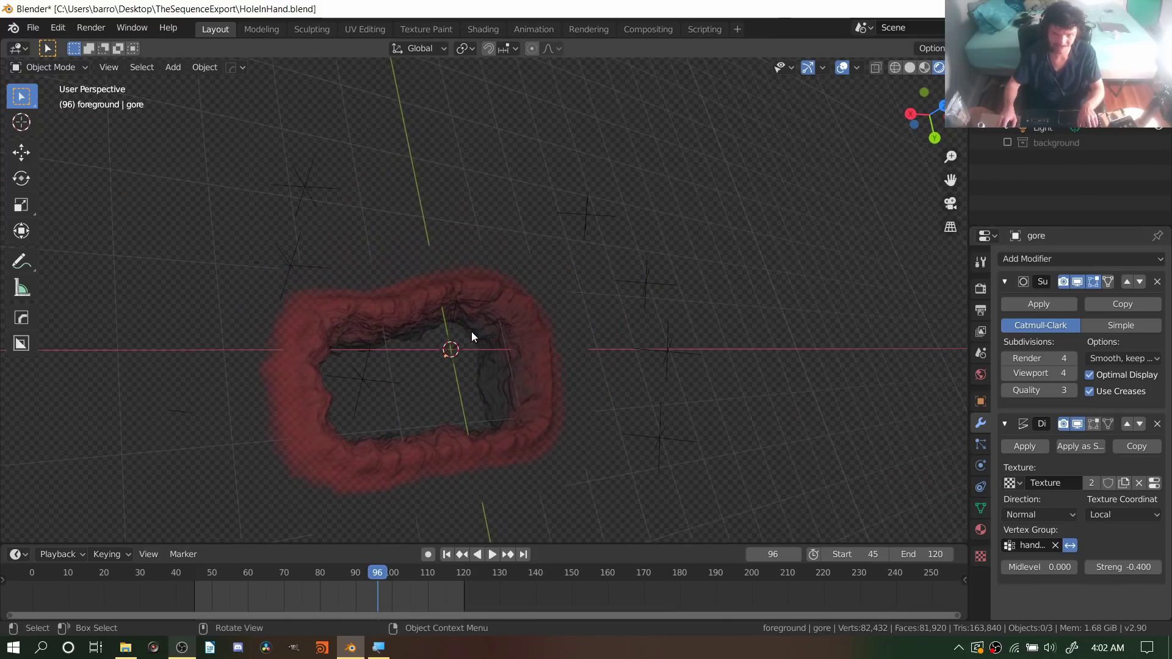
Return to camera view, adjust the gore object, and replay the shot, stopping at frame 96
left_click(956, 205)
left_click(507, 303)
key("g")
key("y")
key("Return")
key("space")
key("Escape")
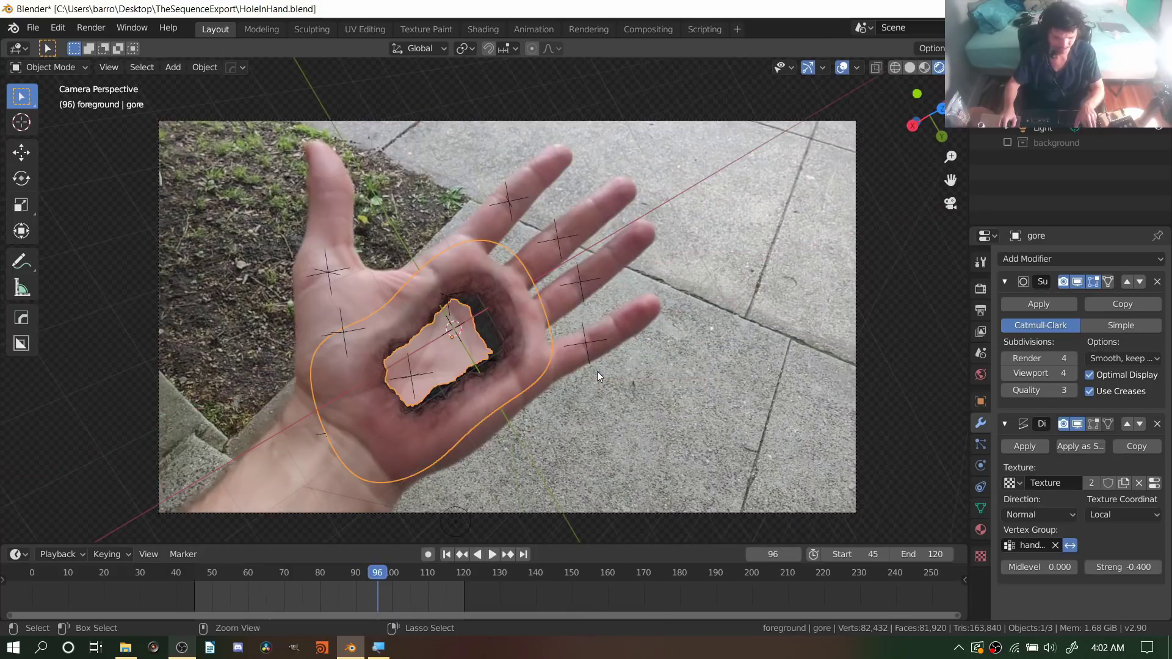
Browse the Shading and Compositing node trees, then switch to the UV Editing workspace
left_click(481, 31)
middle_click_drag(713, 479, 675, 480)
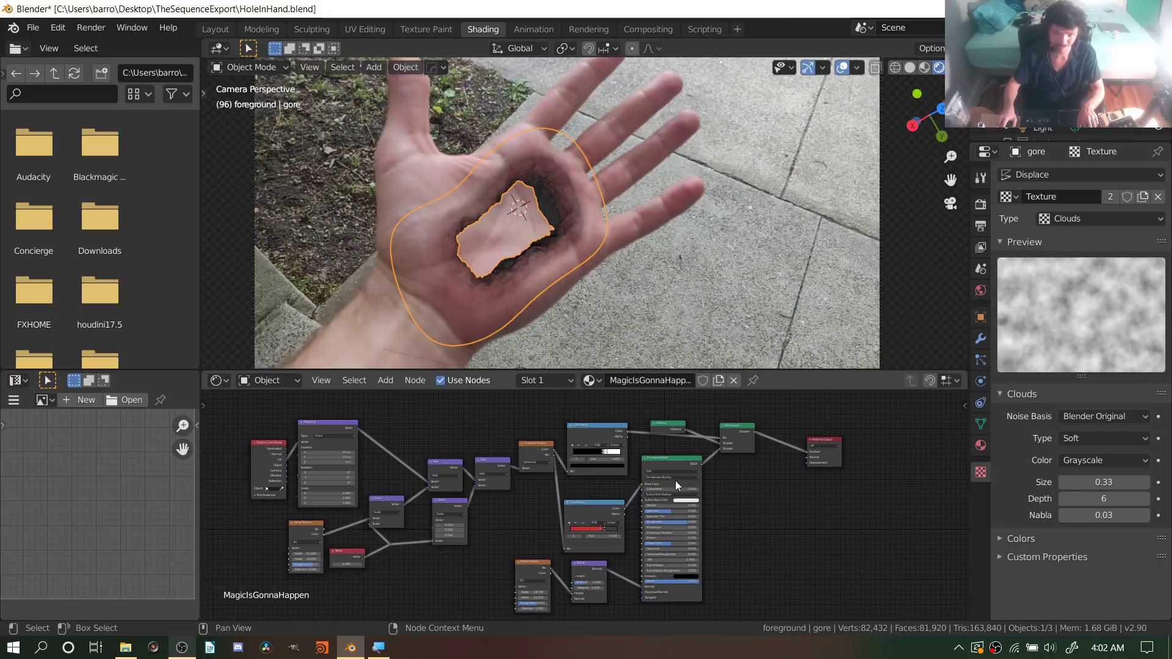
left_click(645, 29)
middle_click_drag(282, 177, 321, 207)
left_click(352, 29)
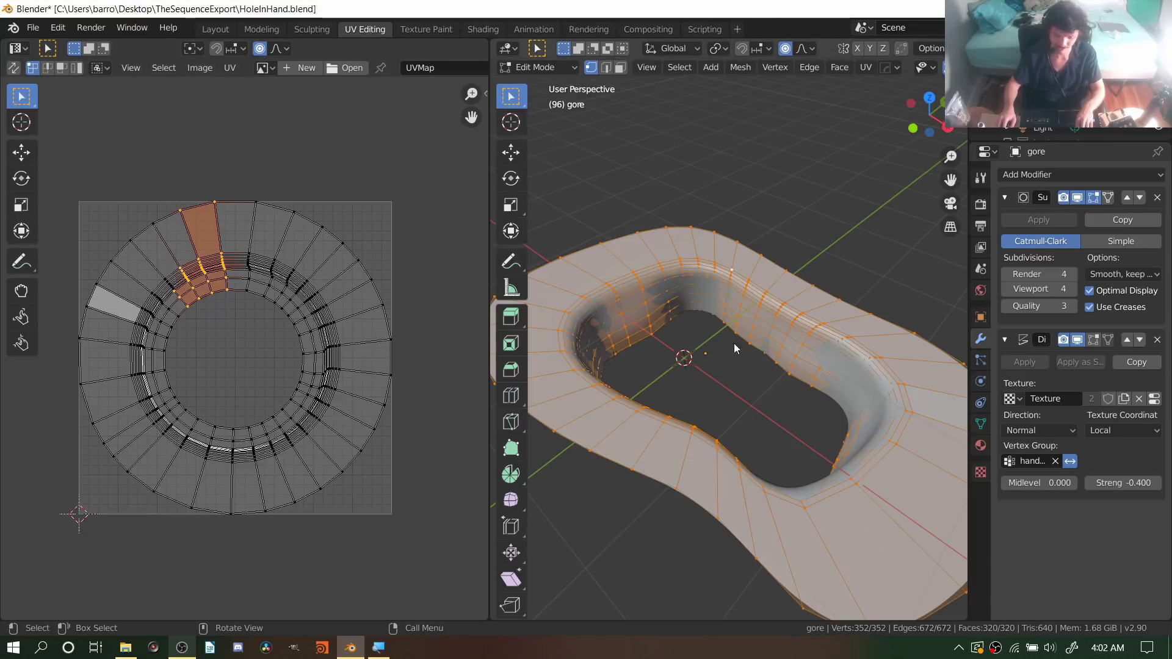
Show the gore mesh's rocky displaced rim in Object Mode and bring back the HandHole folder
key("Tab")
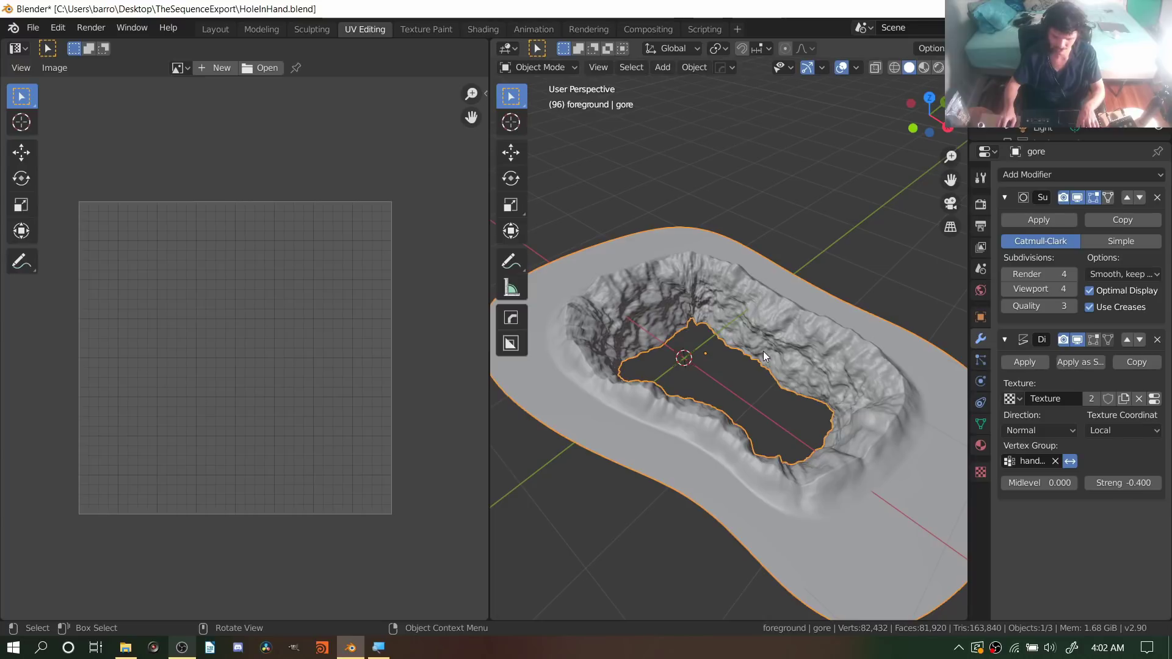
key("Tab")
key("Tab")
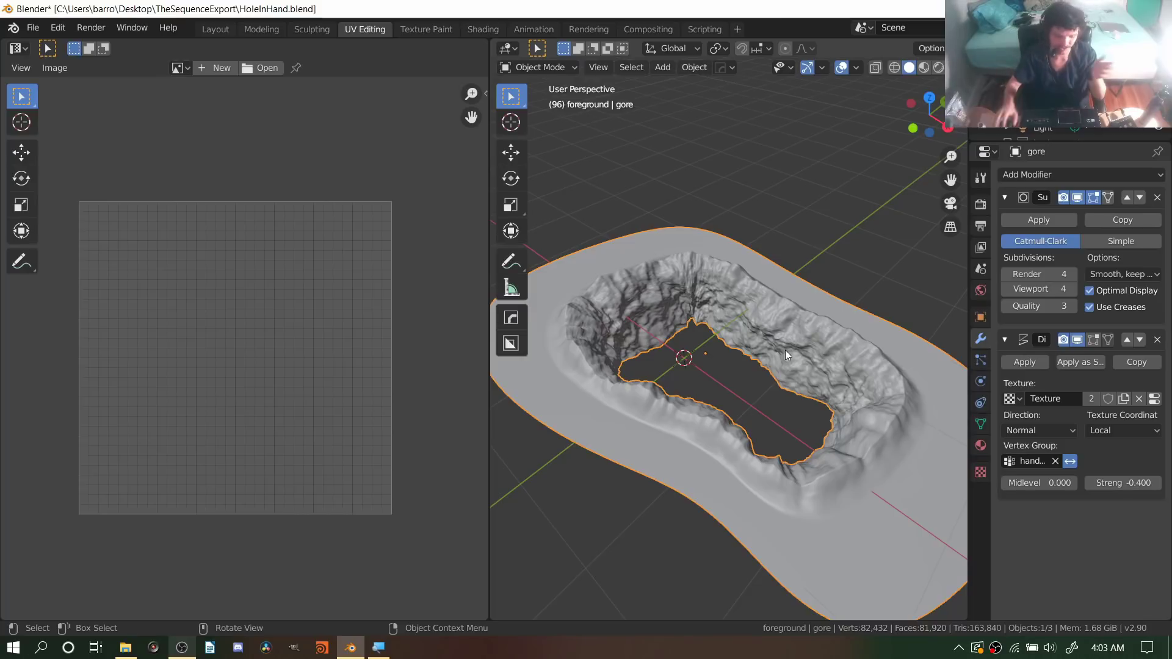
left_click(120, 650)
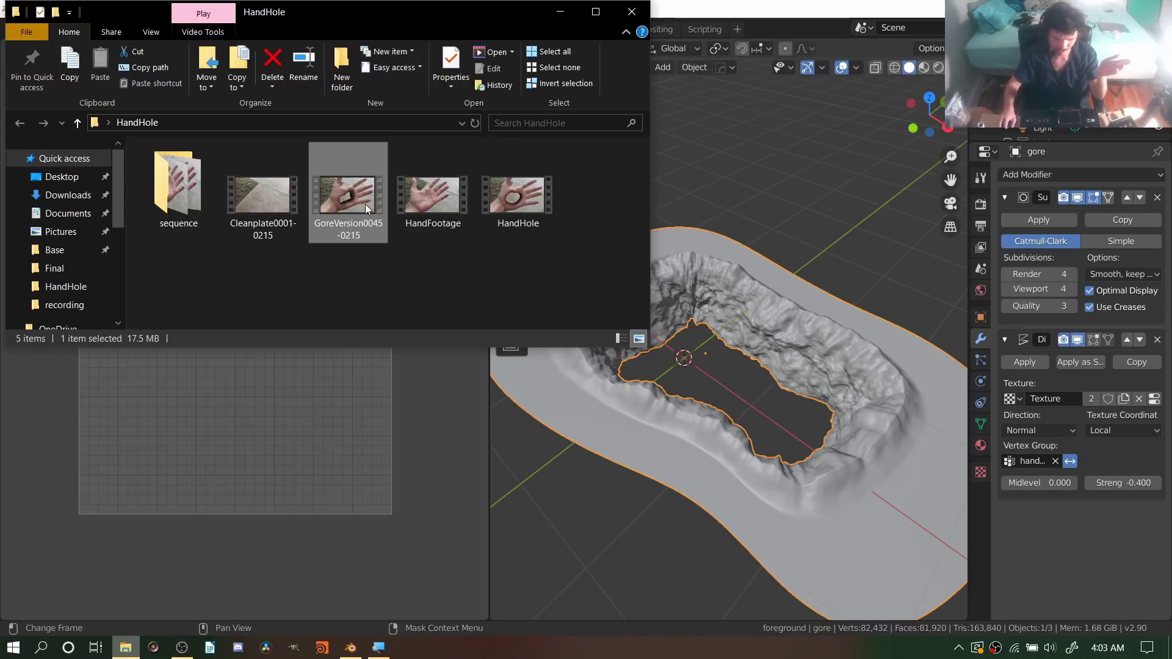